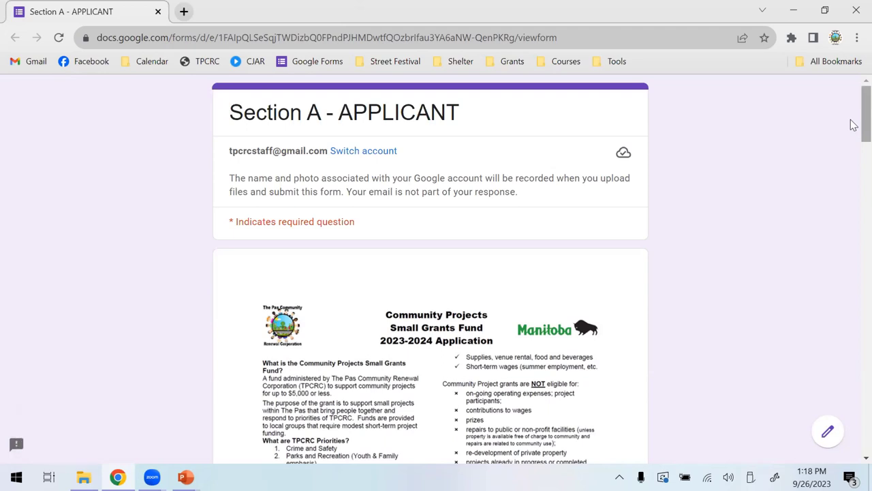
Read through the Community Projects Small Grants Fund guidelines at the start of the 2023-2024 application form
scroll(854, 133, down, 1)
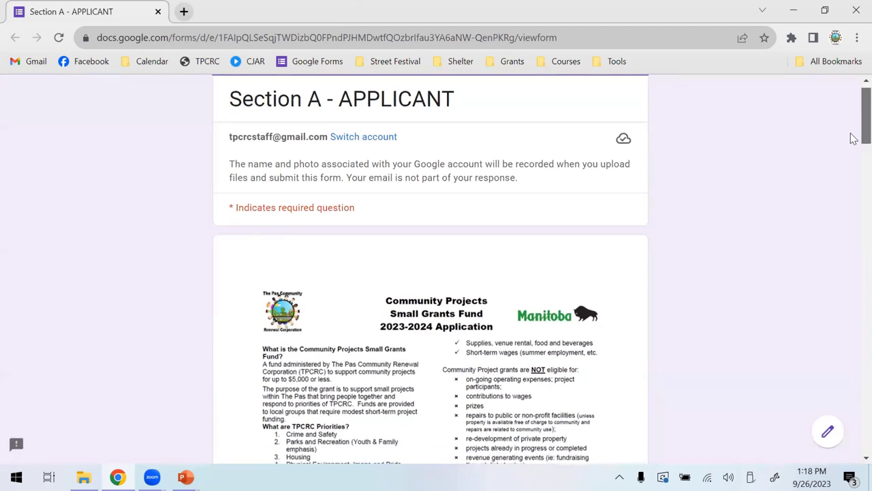
scroll(853, 154, down, 3)
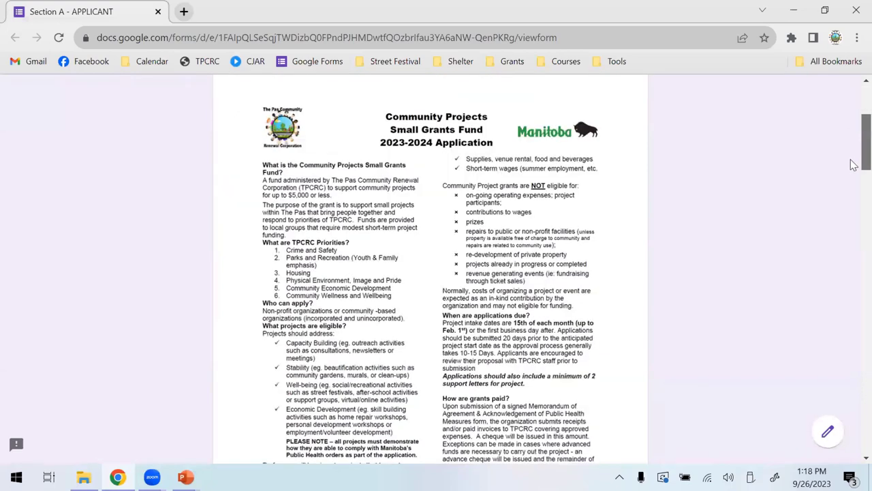
scroll(853, 172, down, 2)
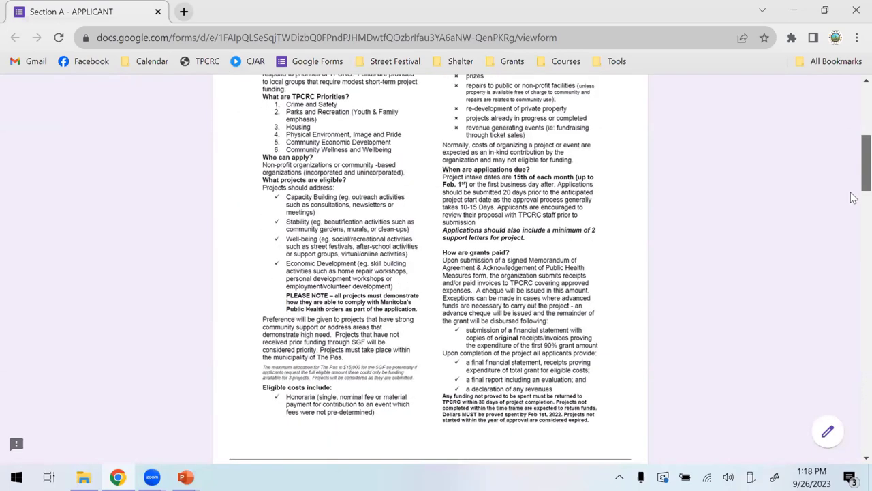
scroll(854, 218, down, 4)
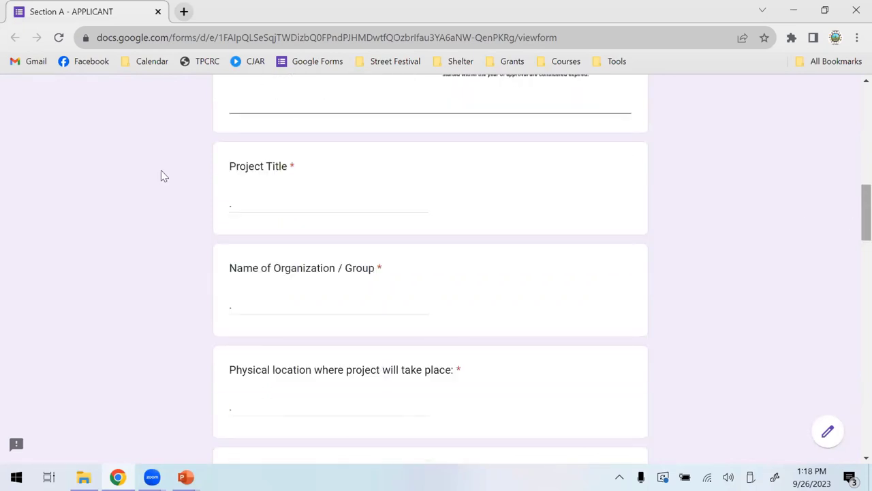
Review the Section A applicant questions, from project title and organization name through the primary and secondary contact details
click(240, 199)
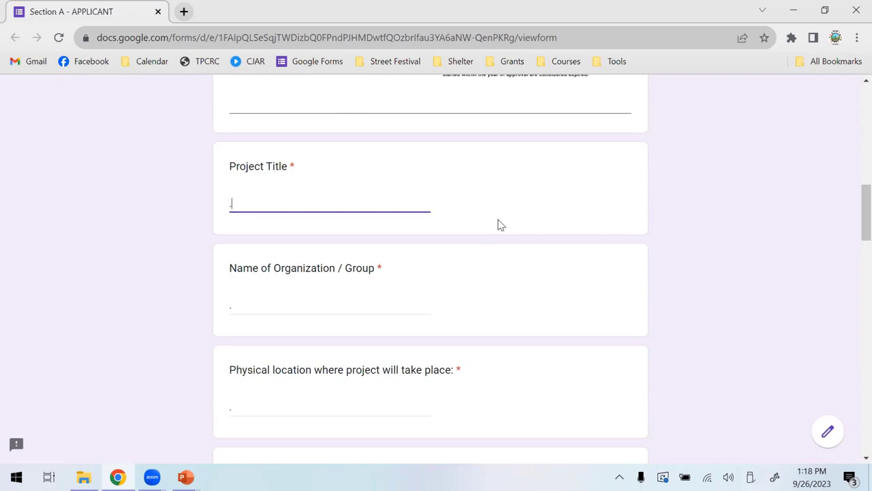
click(331, 302)
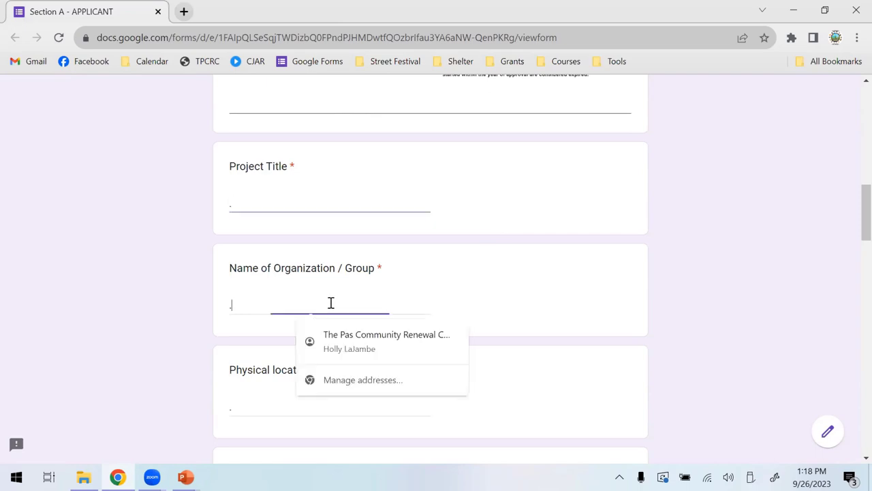
click(644, 321)
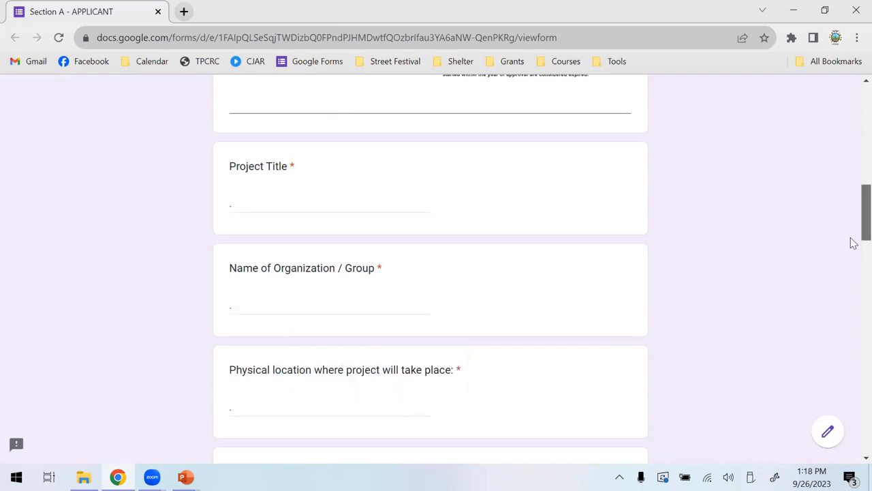
scroll(851, 238, down, 2)
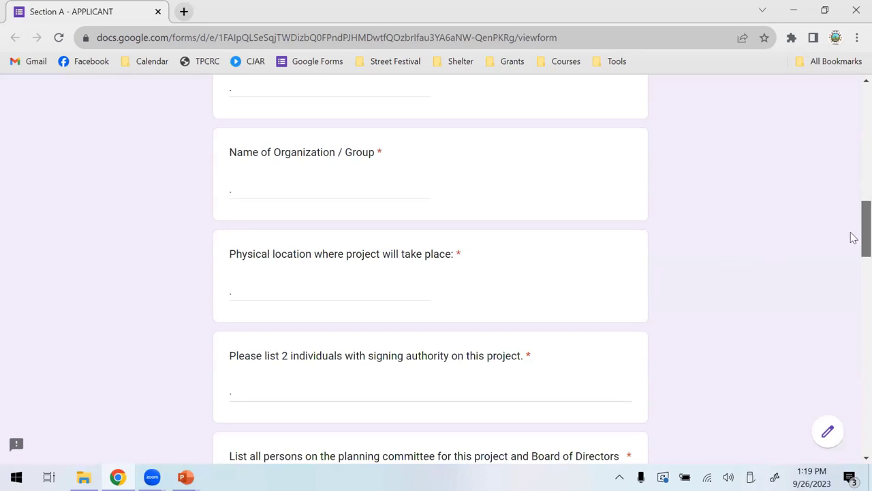
scroll(853, 236, down, 3)
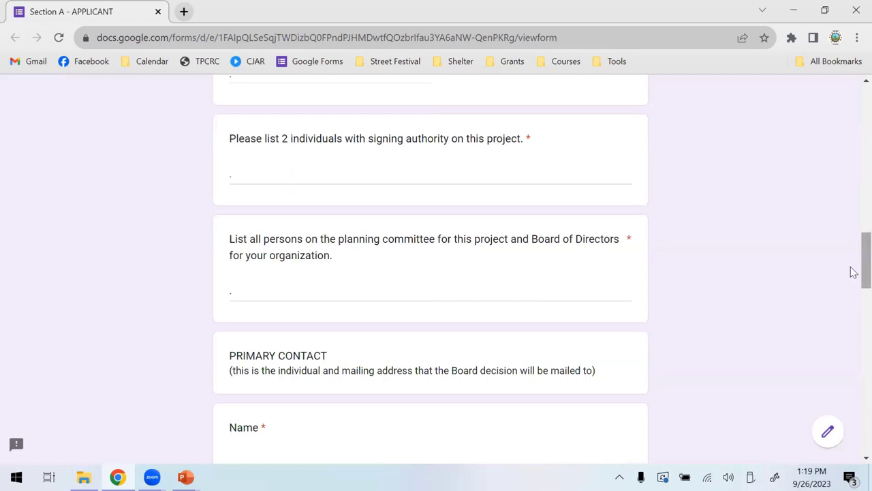
scroll(853, 283, down, 1)
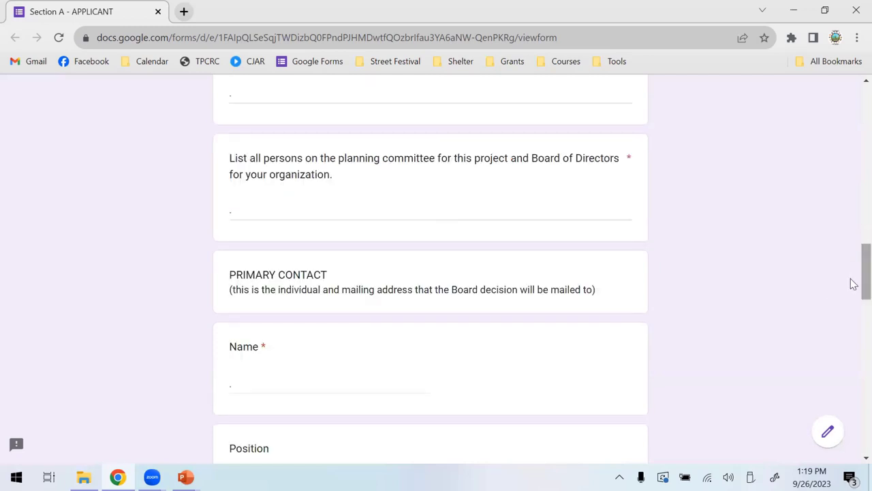
scroll(853, 283, down, 2)
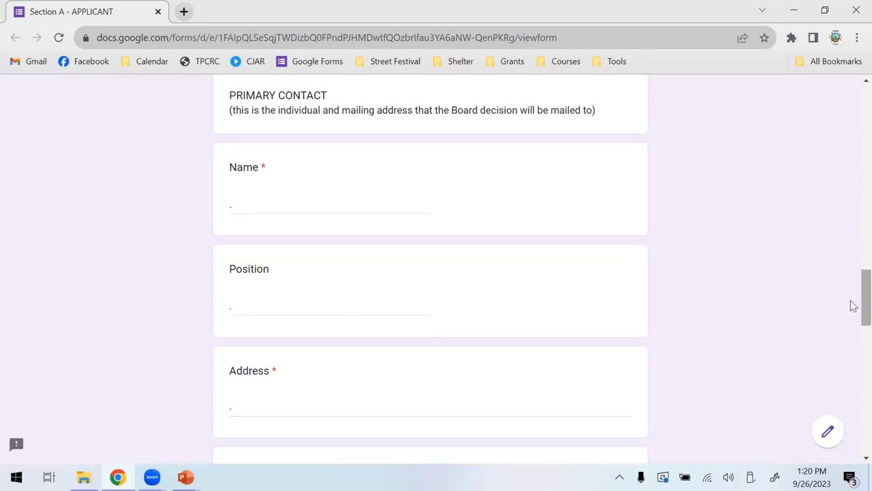
scroll(852, 338, down, 3)
scroll(852, 341, up, 1)
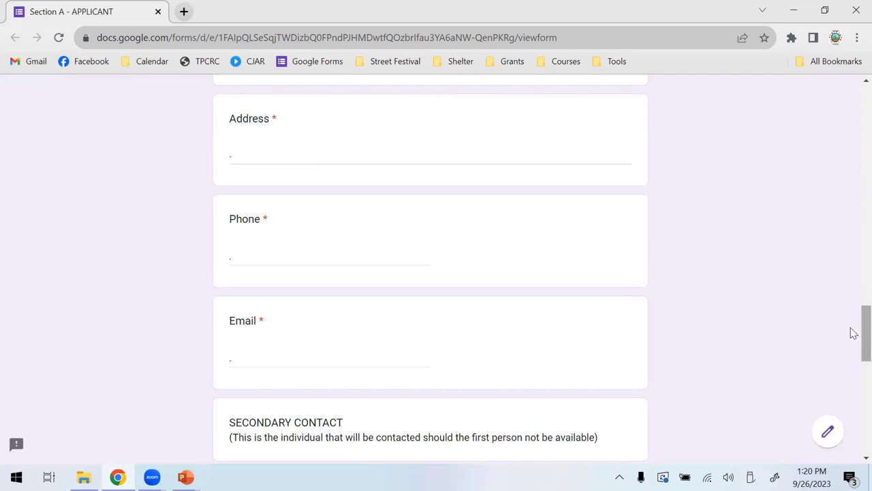
drag(854, 333, 854, 439)
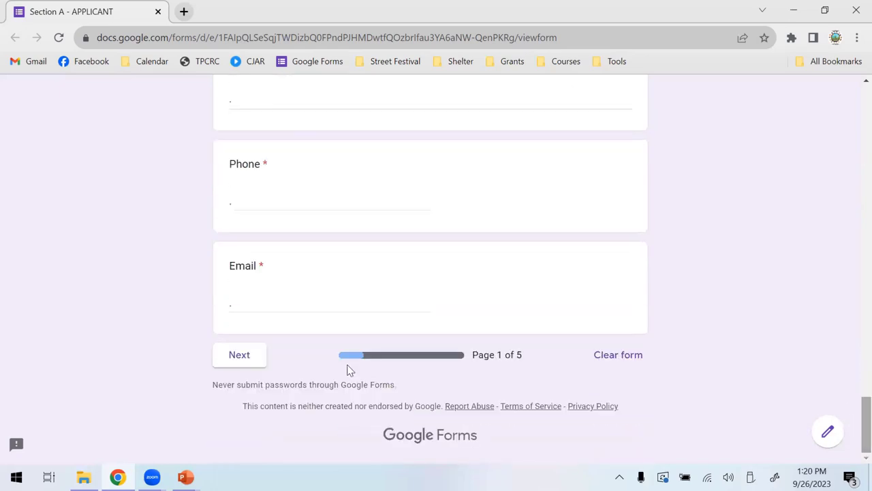
Advance to Section B - INTRODUCTION and review its questions, from the project dates to the upload of support letters
click(240, 356)
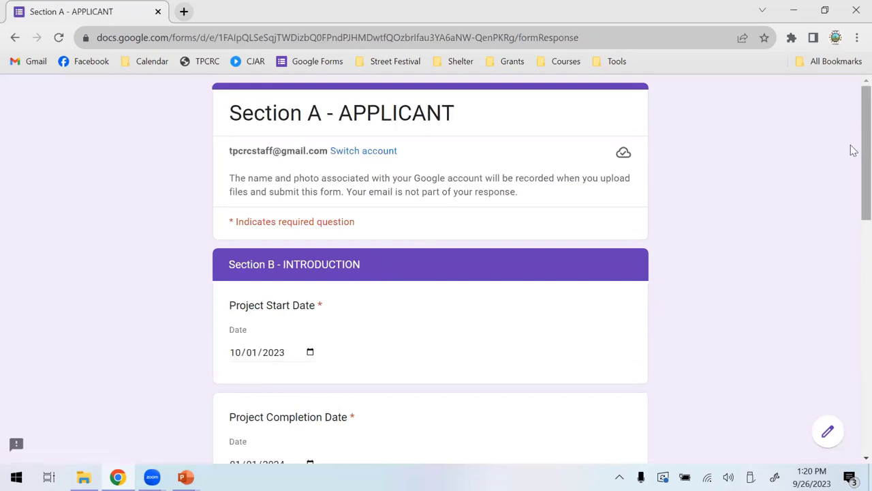
scroll(854, 187, down, 3)
scroll(849, 218, down, 1)
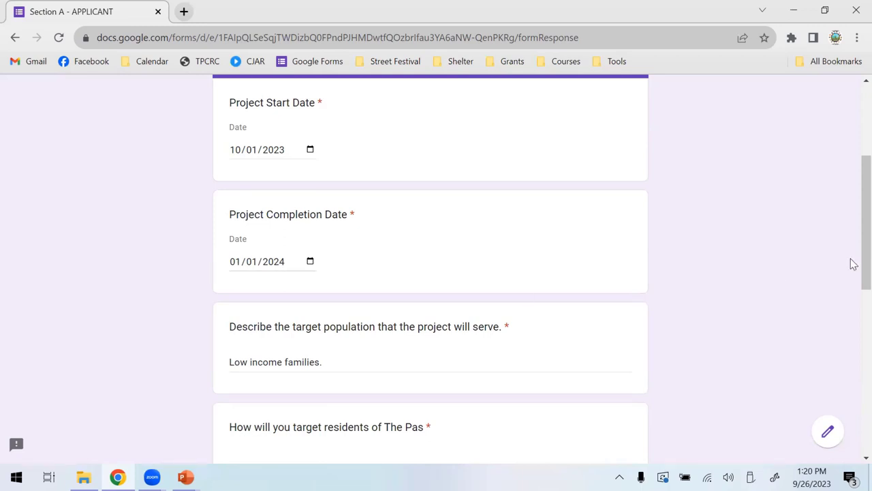
drag(854, 249, 854, 322)
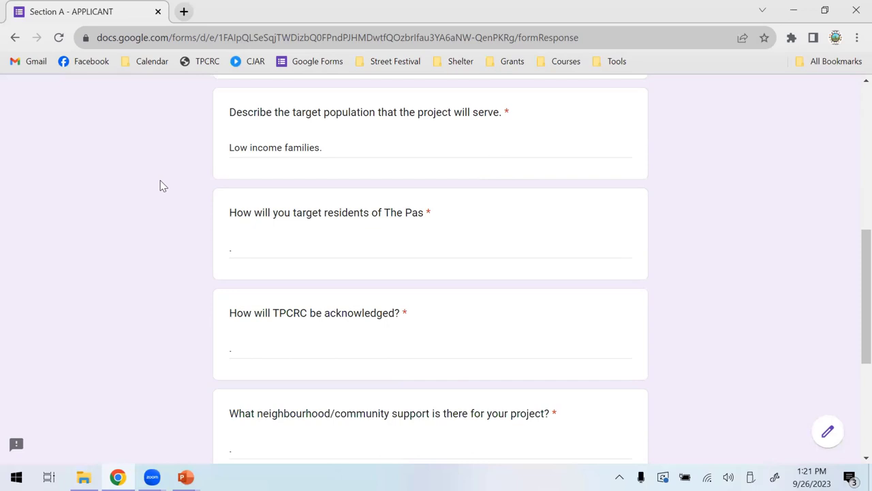
click(256, 251)
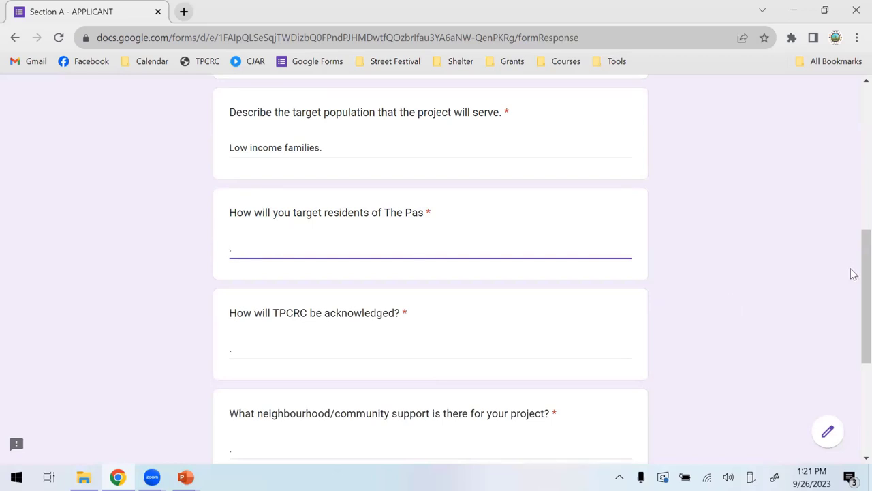
scroll(853, 276, down, 1)
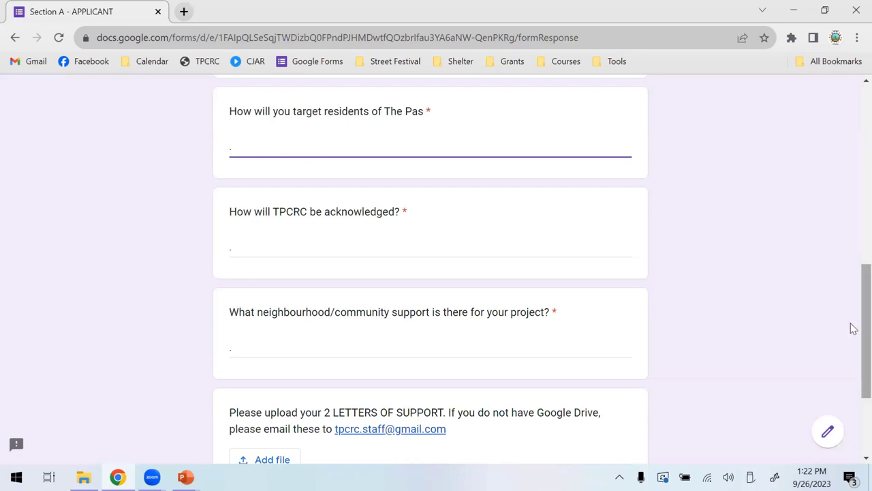
scroll(851, 333, down, 1)
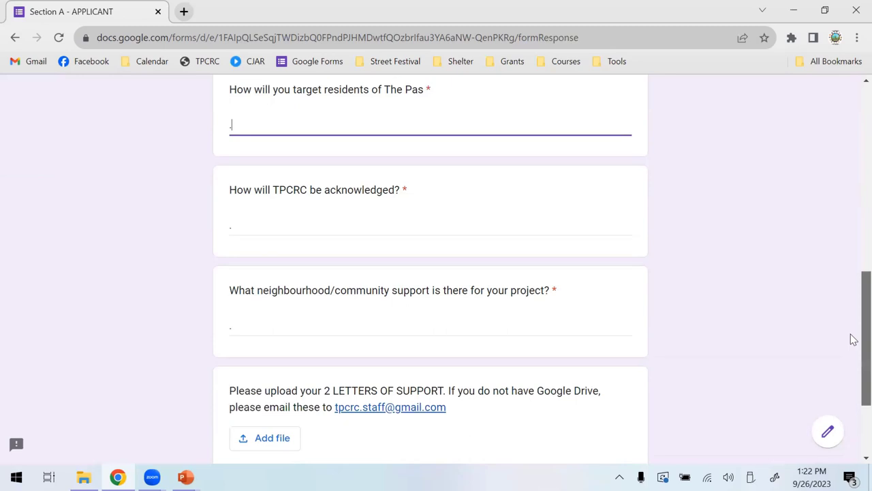
scroll(850, 348, down, 4)
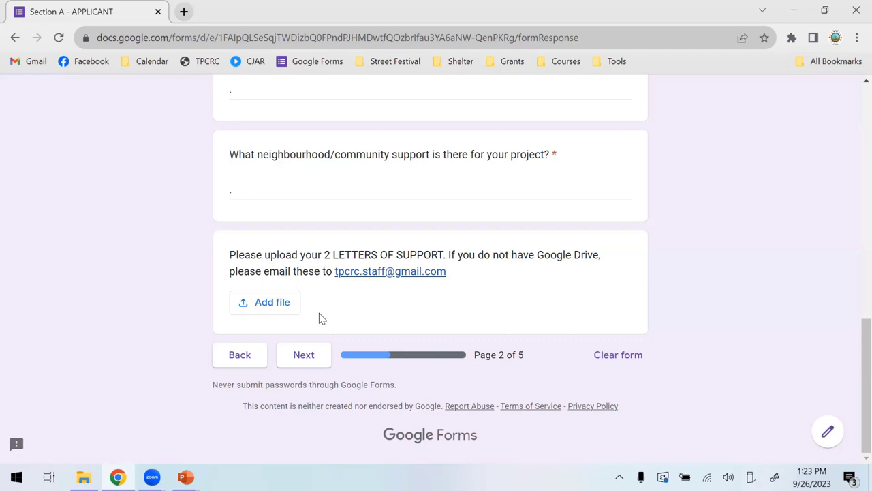
Advance to Section C - PROJECT OVERVIEW and review the questions on purpose, activities, people involved and community building
click(305, 355)
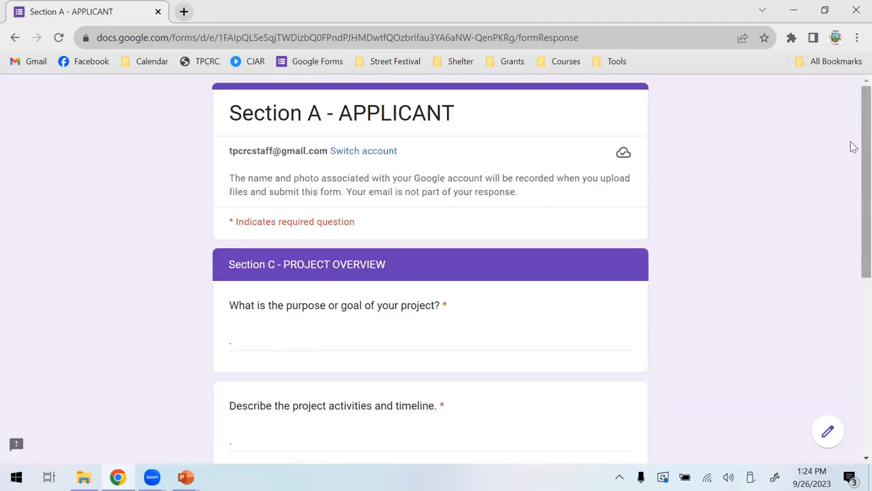
scroll(852, 177, down, 3)
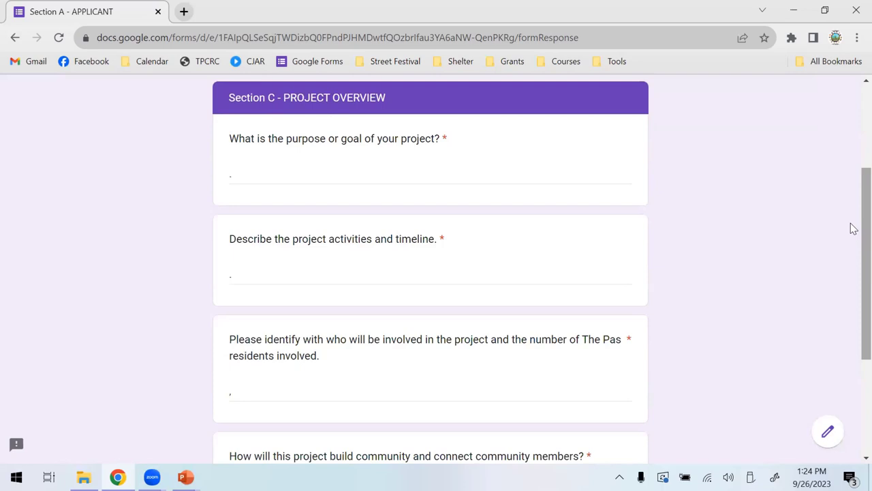
drag(853, 228, 853, 289)
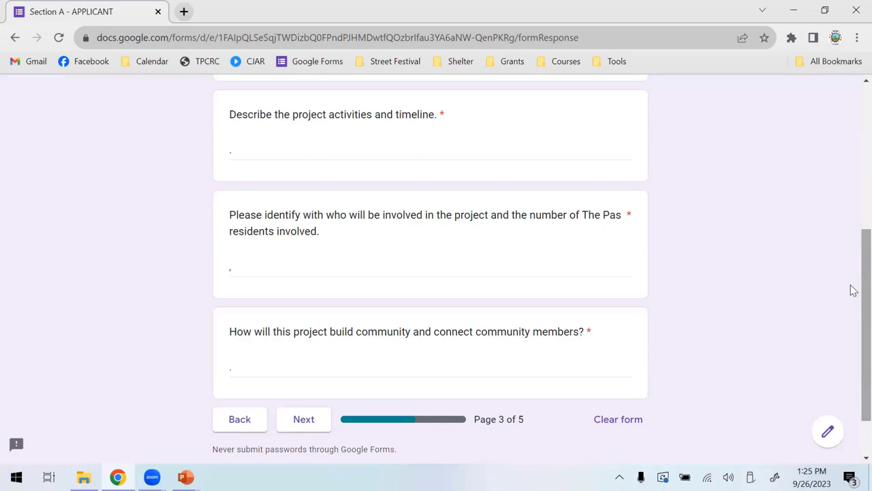
scroll(851, 307, down, 2)
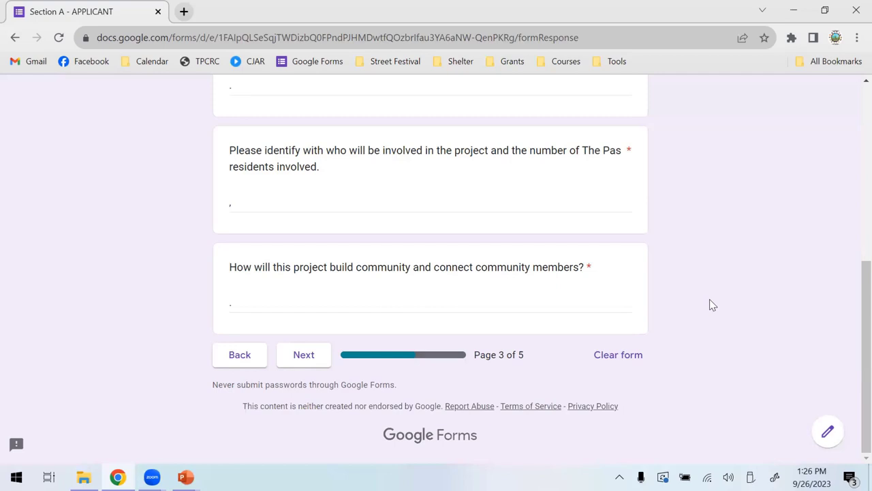
Advance to Section D - PROJECT BUDGET and review the funding request, project cost, budget upload and other funding questions
click(304, 355)
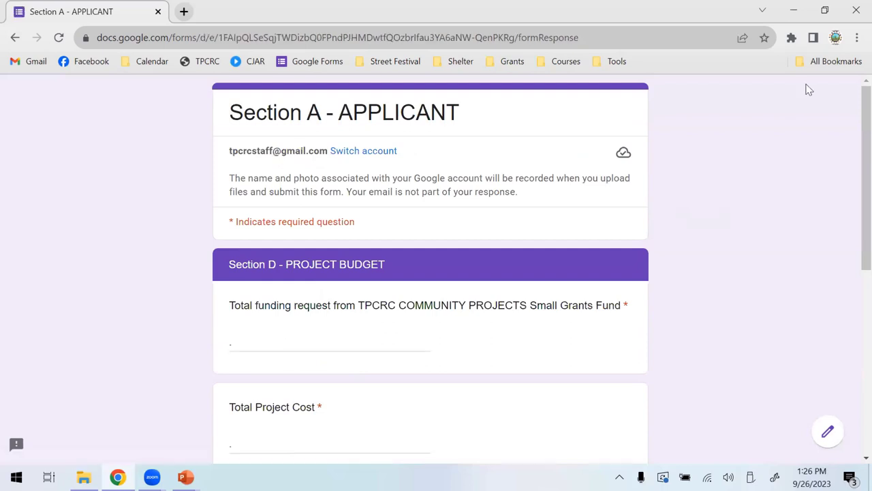
scroll(854, 200, down, 2)
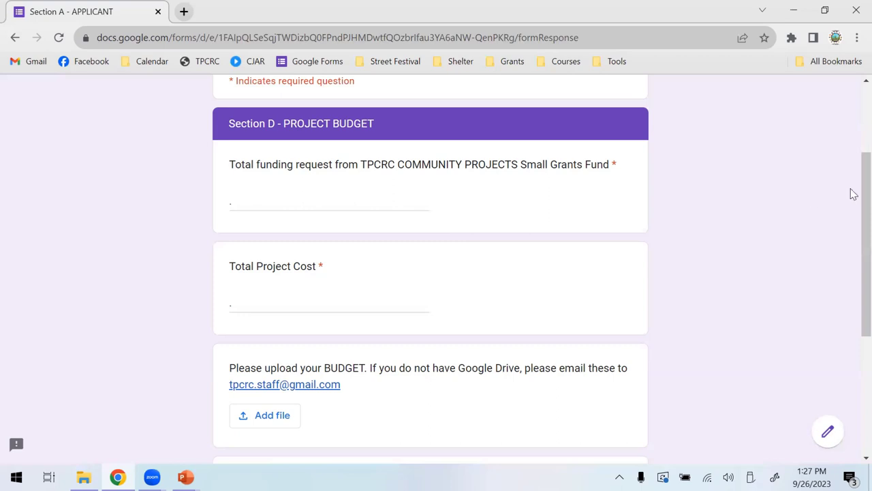
scroll(850, 205, down, 2)
scroll(850, 280, down, 1)
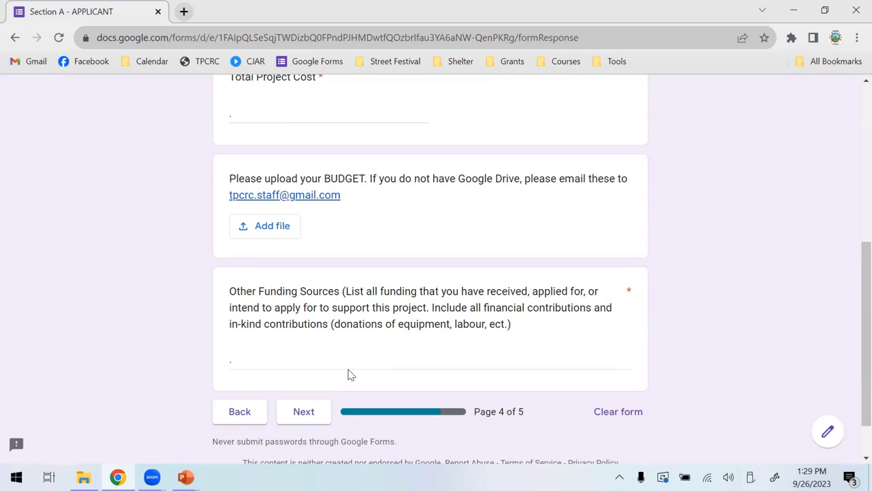
Advance to Section E - PROJECT SUBMISSION CERTIFICATION and review the authorized representative, position title and date fields
click(301, 413)
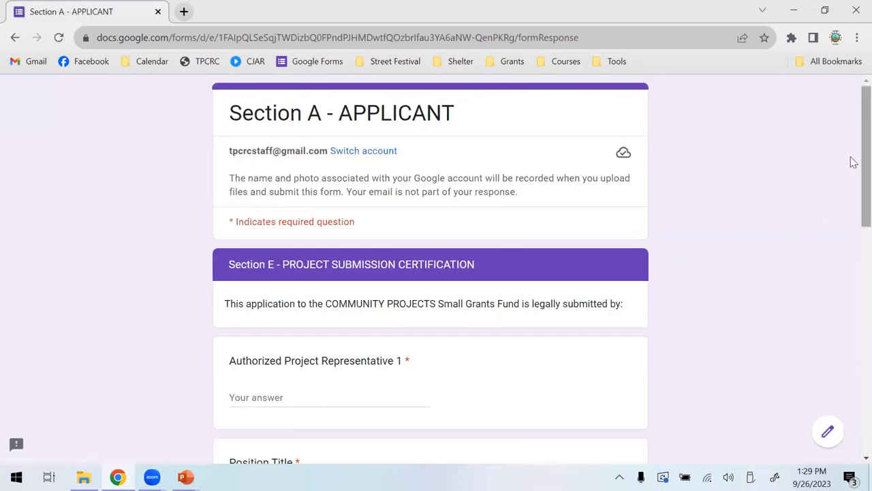
scroll(852, 234, down, 1)
scroll(853, 236, down, 2)
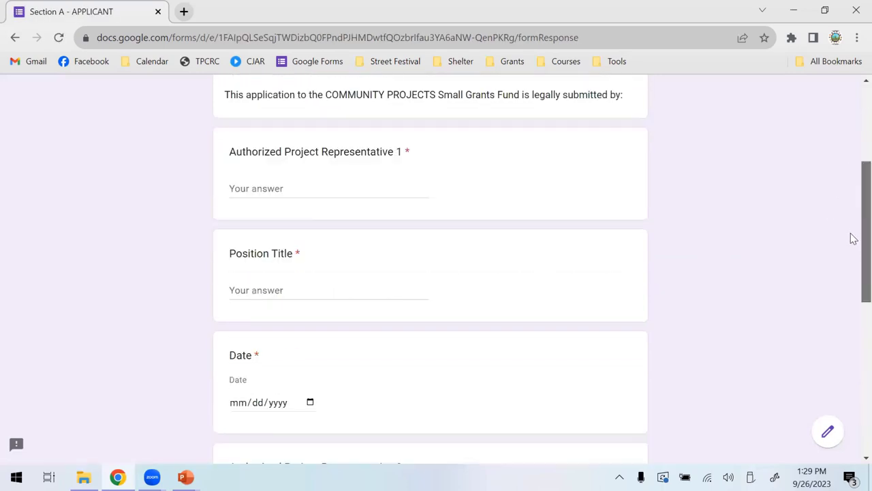
scroll(854, 242, down, 1)
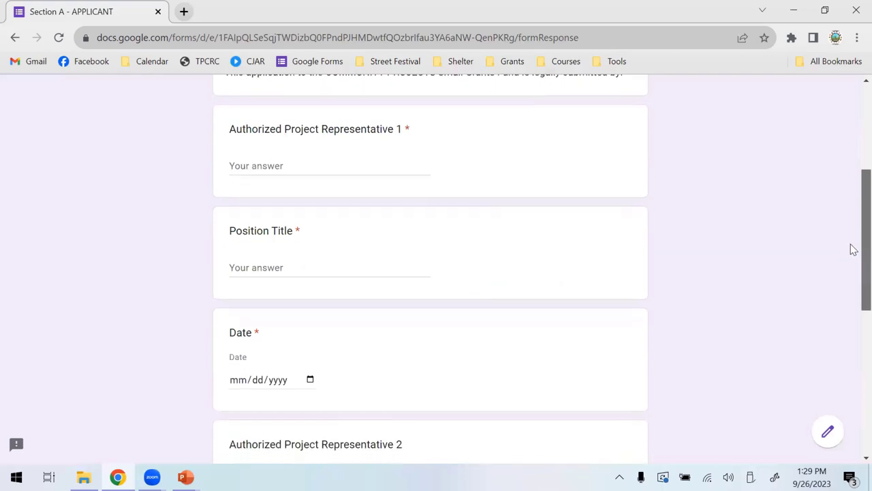
scroll(852, 248, down, 1)
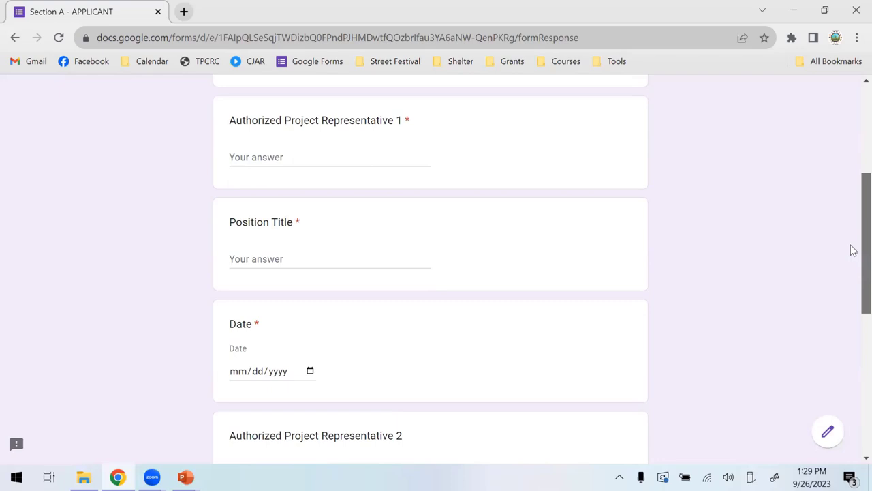
scroll(852, 259, down, 1)
scroll(853, 265, down, 2)
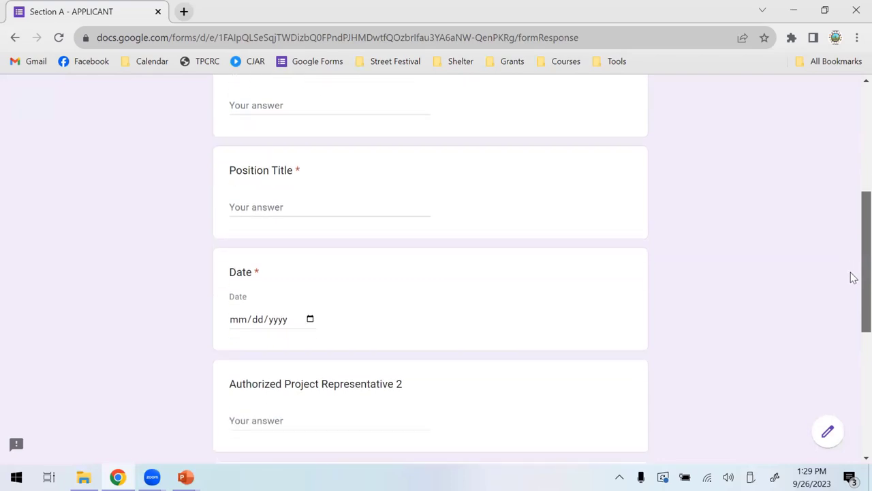
scroll(854, 316, down, 3)
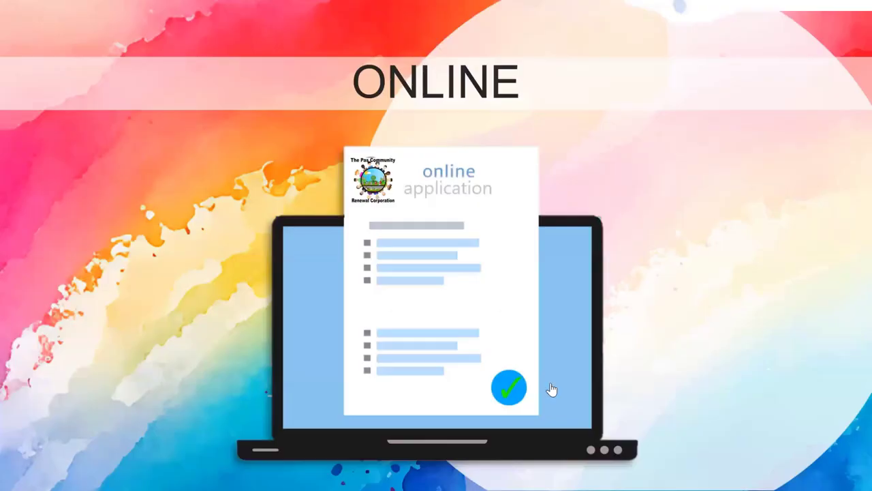
Switch to the PowerPoint slideshow and open the blank SGF Application 2023-2024 in Word from the WORD DOCUMENT slide
mouse_move(168, 477)
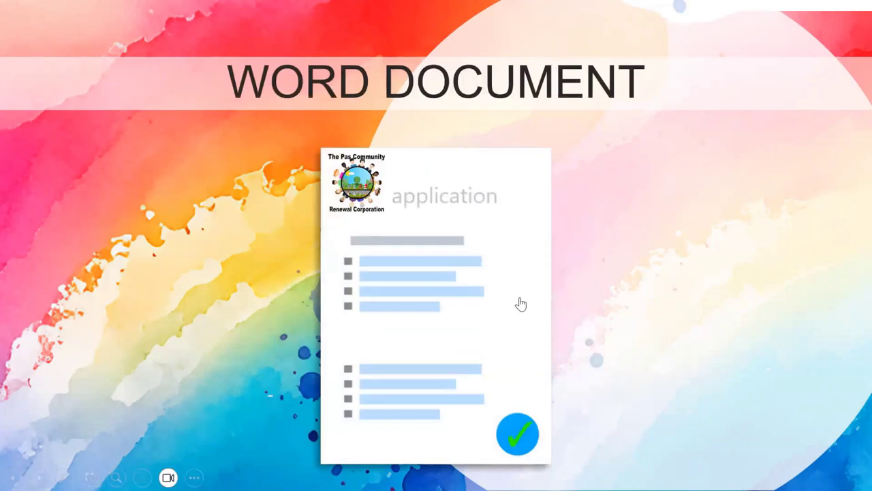
click(519, 299)
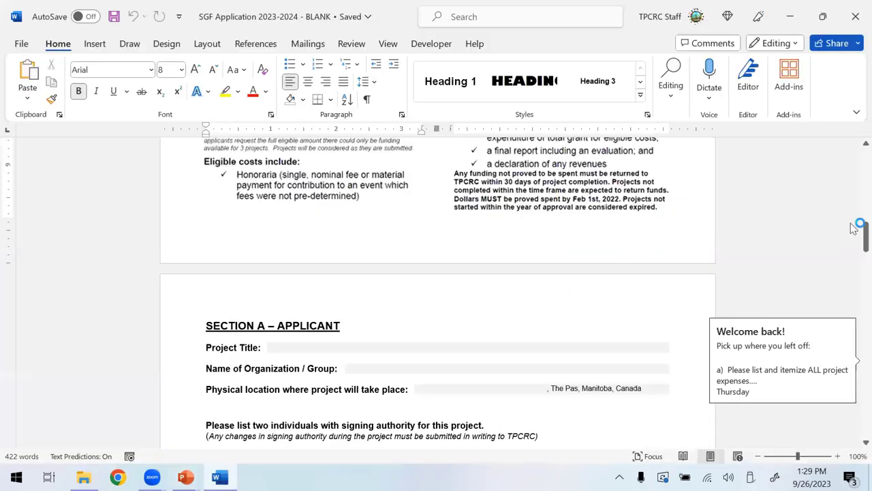
Review the application's introductory page and SECTION A – APPLICANT, placing the cursor in the Project Title field
drag(853, 228, 854, 167)
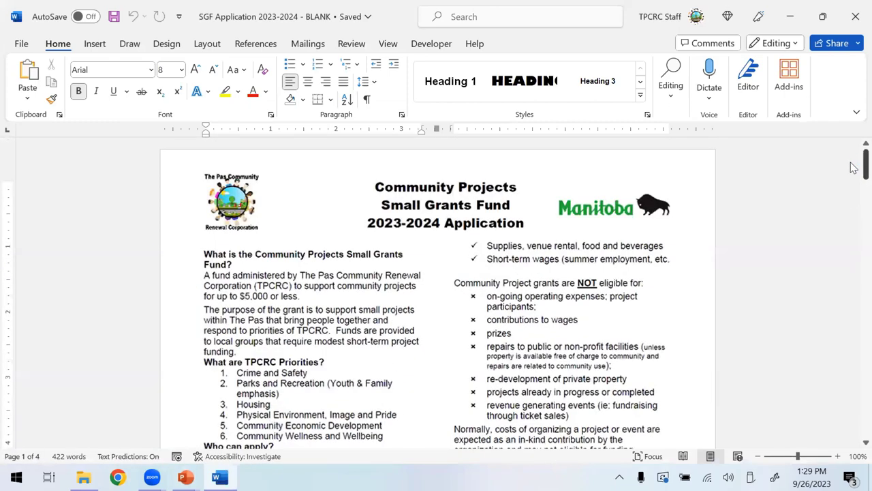
drag(853, 180, 853, 243)
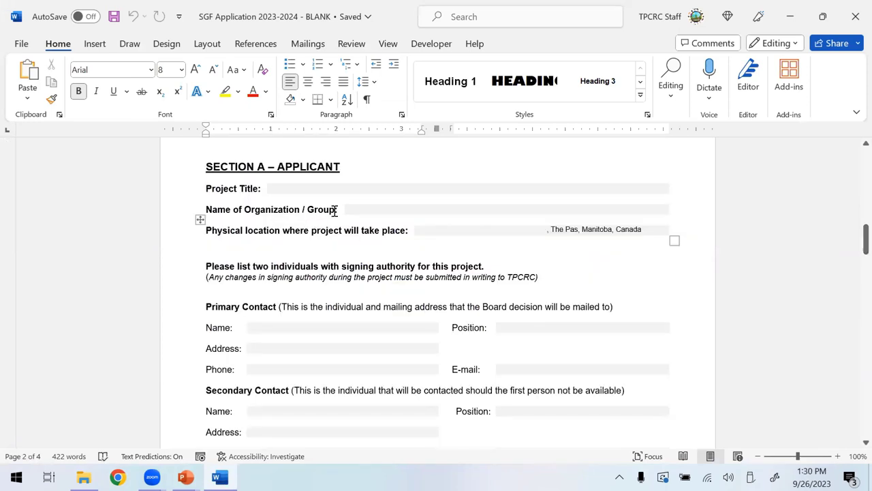
click(337, 187)
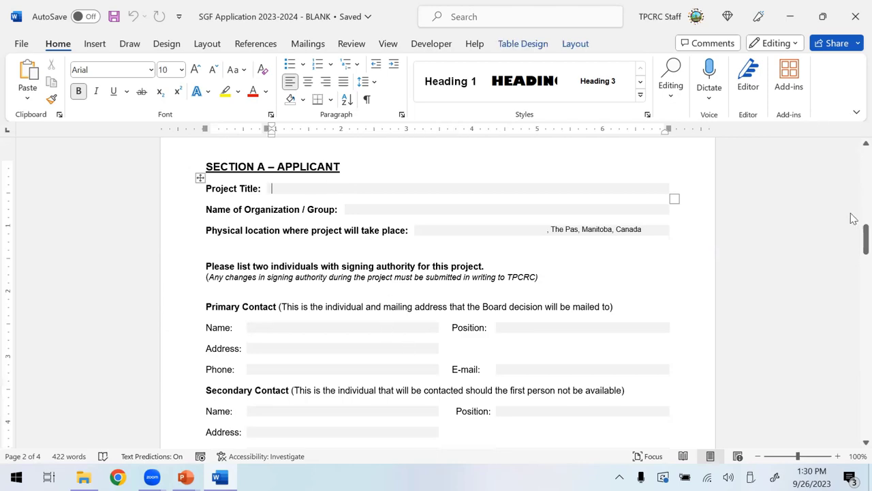
Go to SECTION D – PROJECT BUDGET and examine the first Expenses and Total Cost cells of the expense table
drag(852, 240, 851, 335)
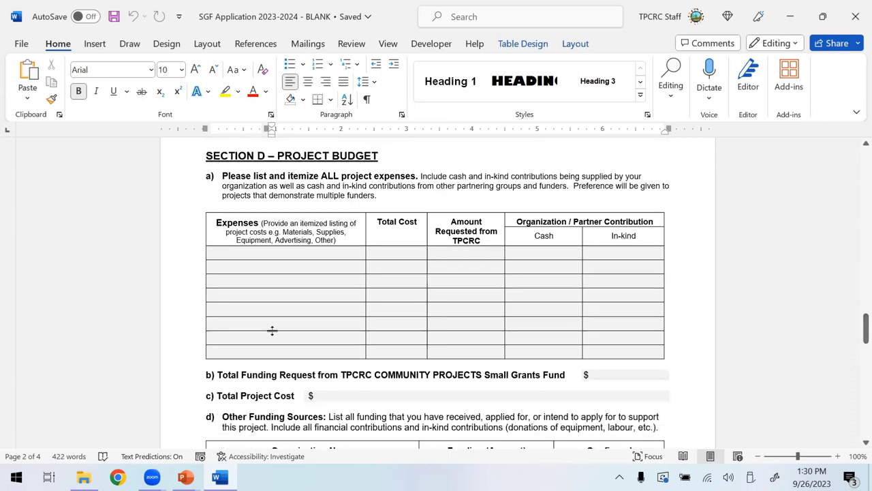
click(225, 257)
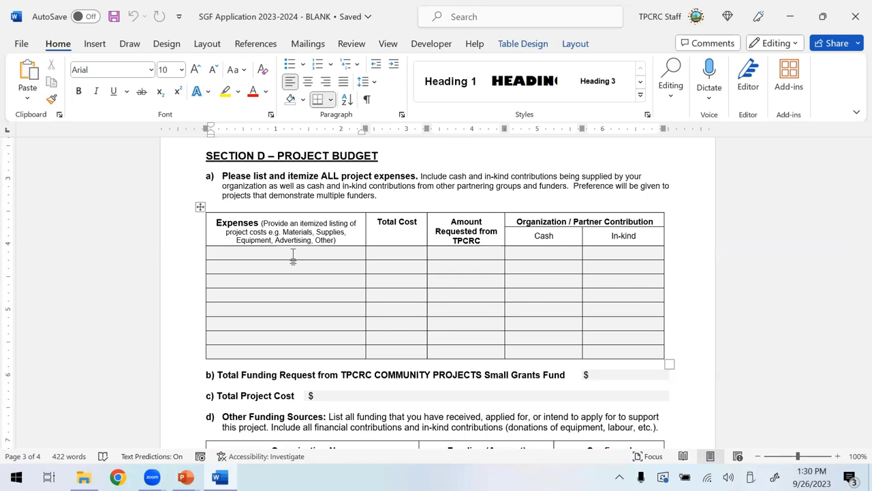
click(409, 251)
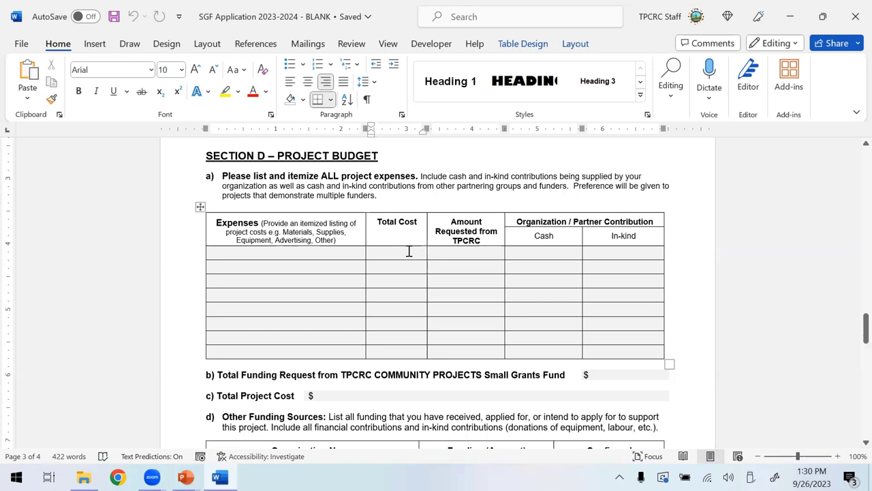